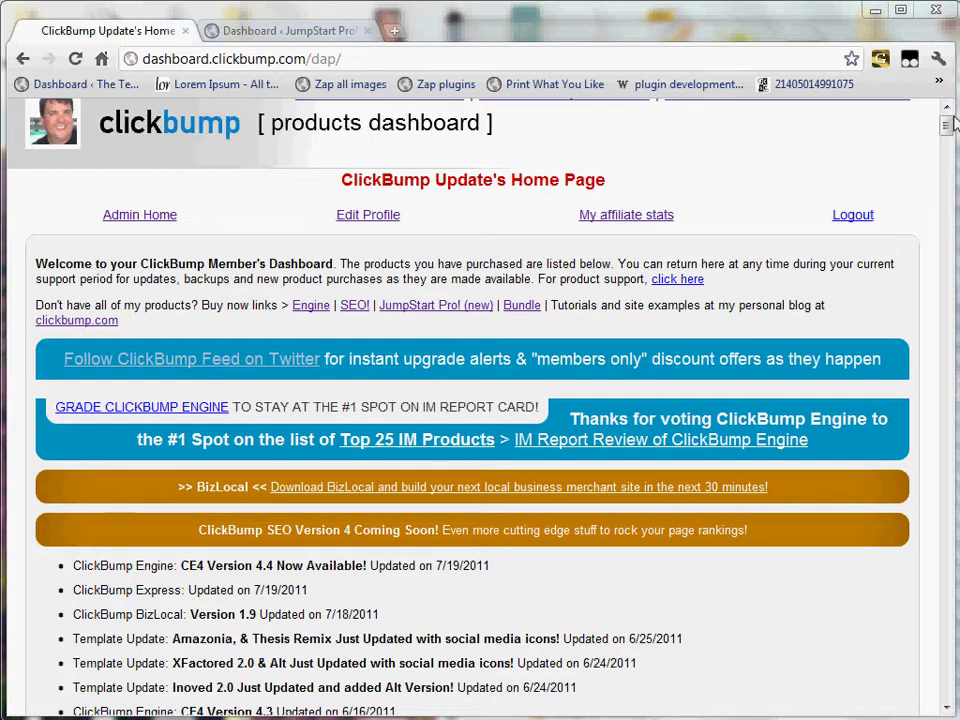
Download jumpstart-pro.zip from the JumpStart Pro Installer link in the ClickBump JumpStart Pro section.
scroll(930, 273, down, 3)
scroll(930, 273, down, 20)
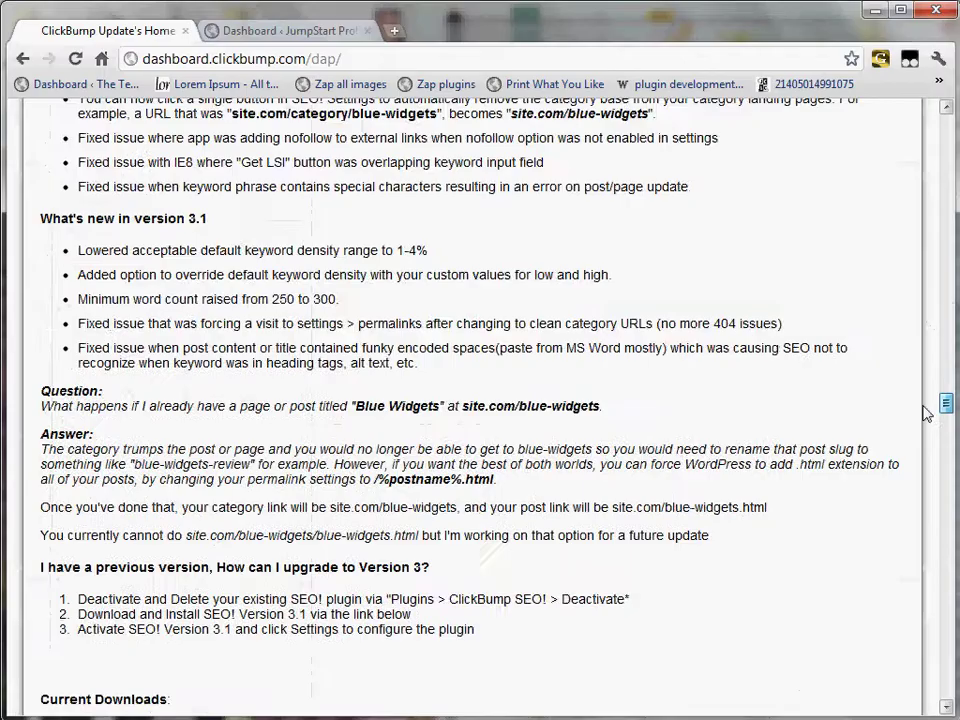
scroll(920, 491, down, 20)
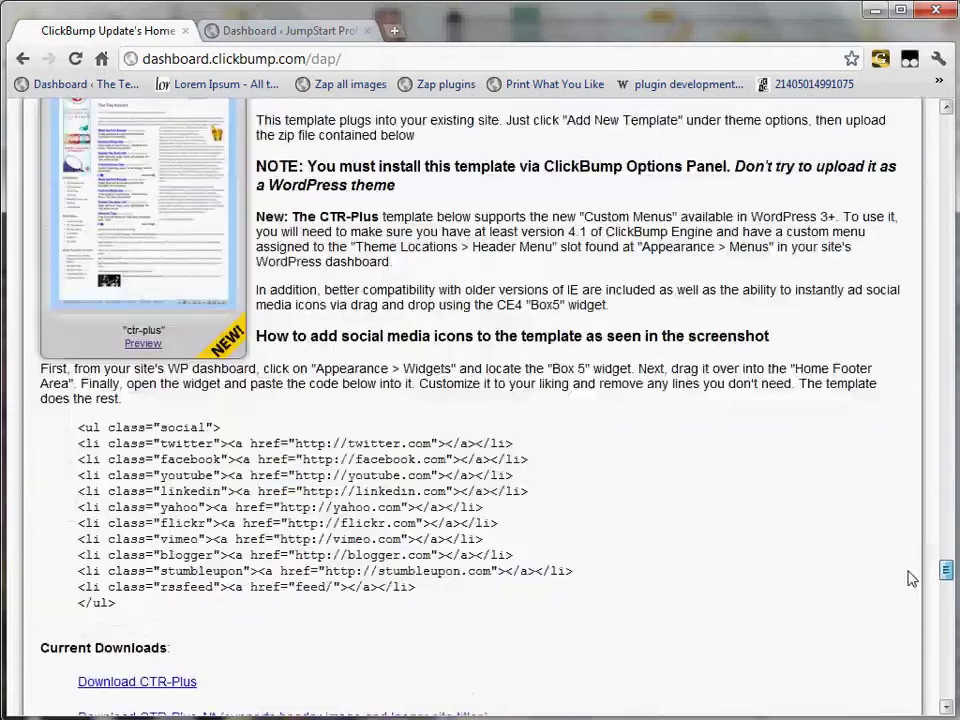
scroll(905, 622, down, 4)
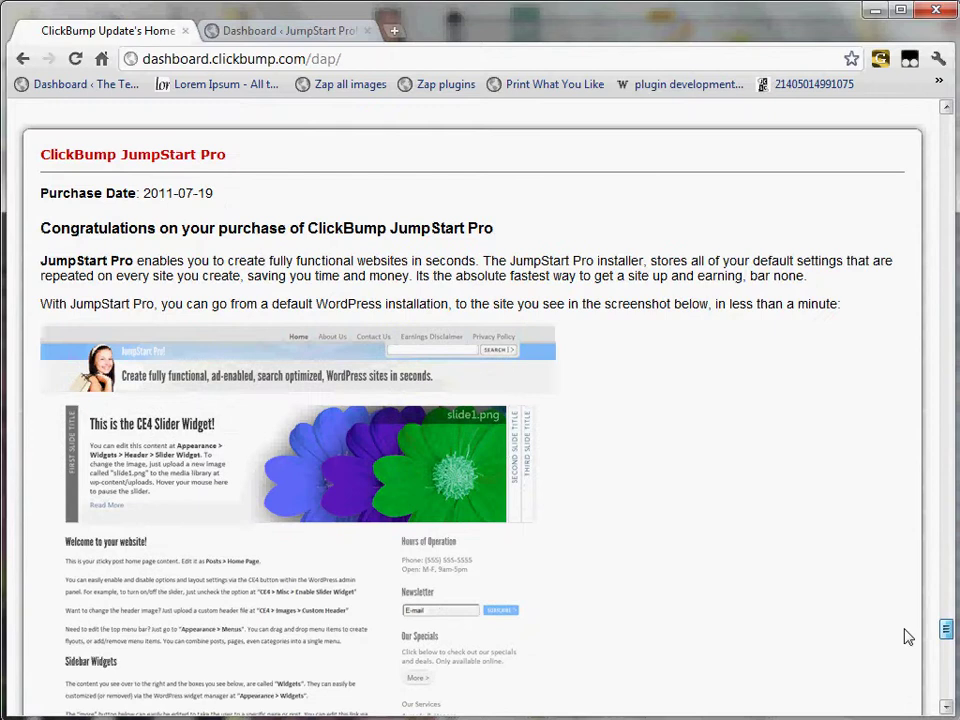
scroll(907, 636, down, 3)
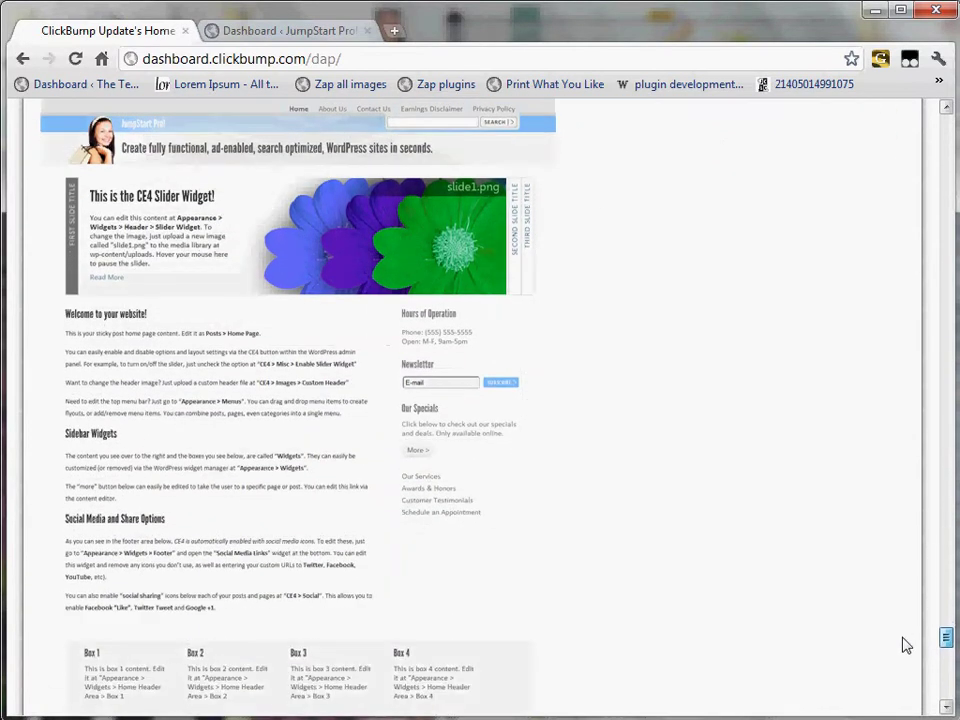
scroll(905, 643, up, 1)
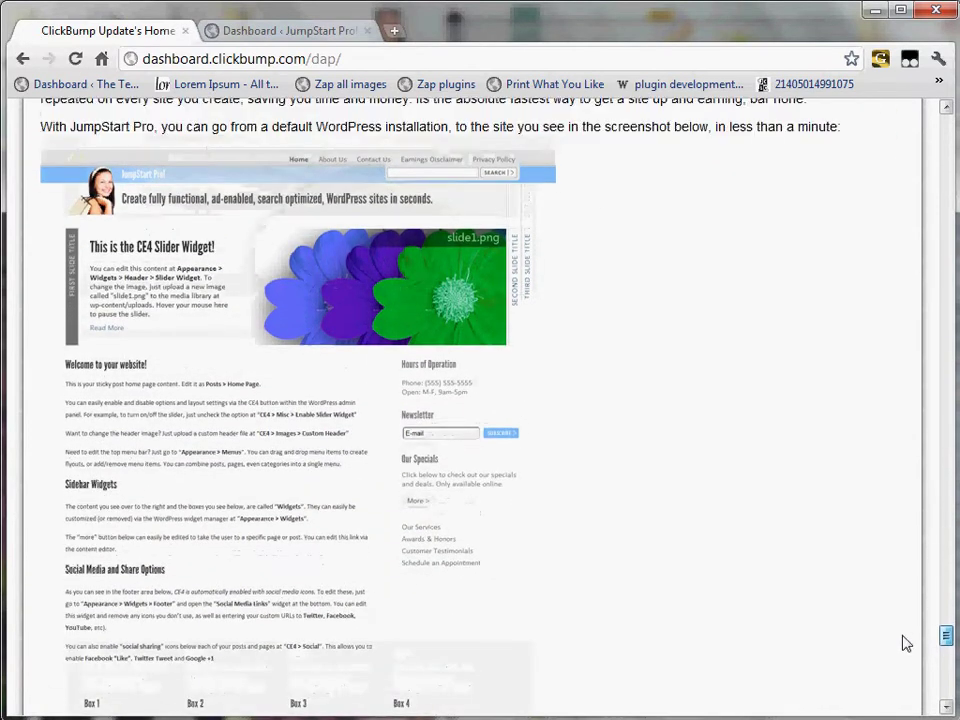
scroll(905, 645, down, 10)
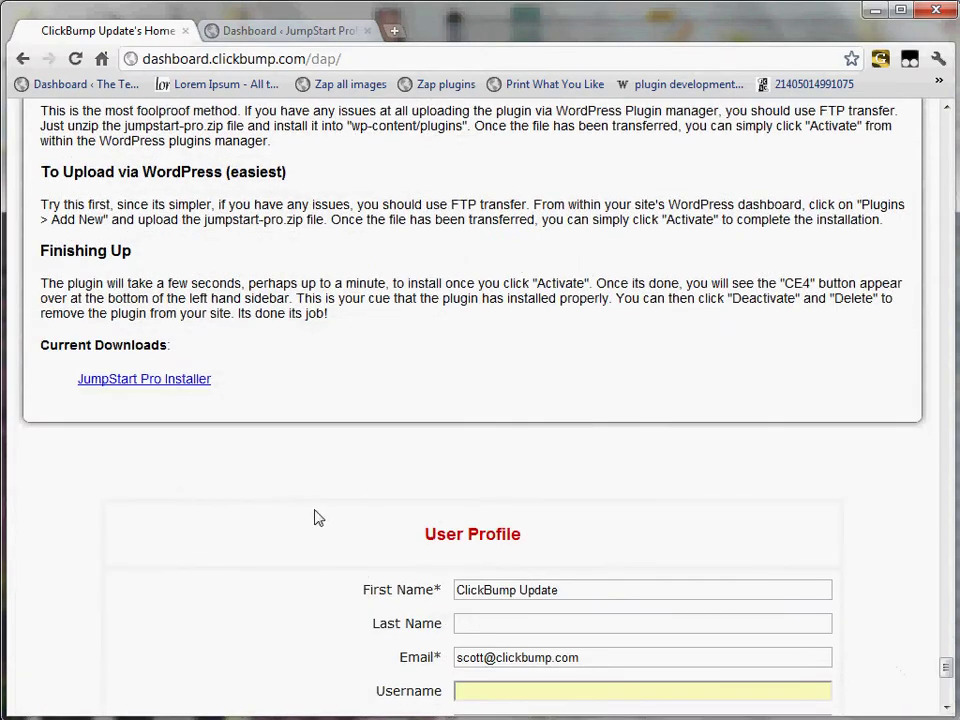
click(133, 382)
Open the JumpStart Pro! front page in a new tab from the site title, then return to Dashboard.
click(322, 34)
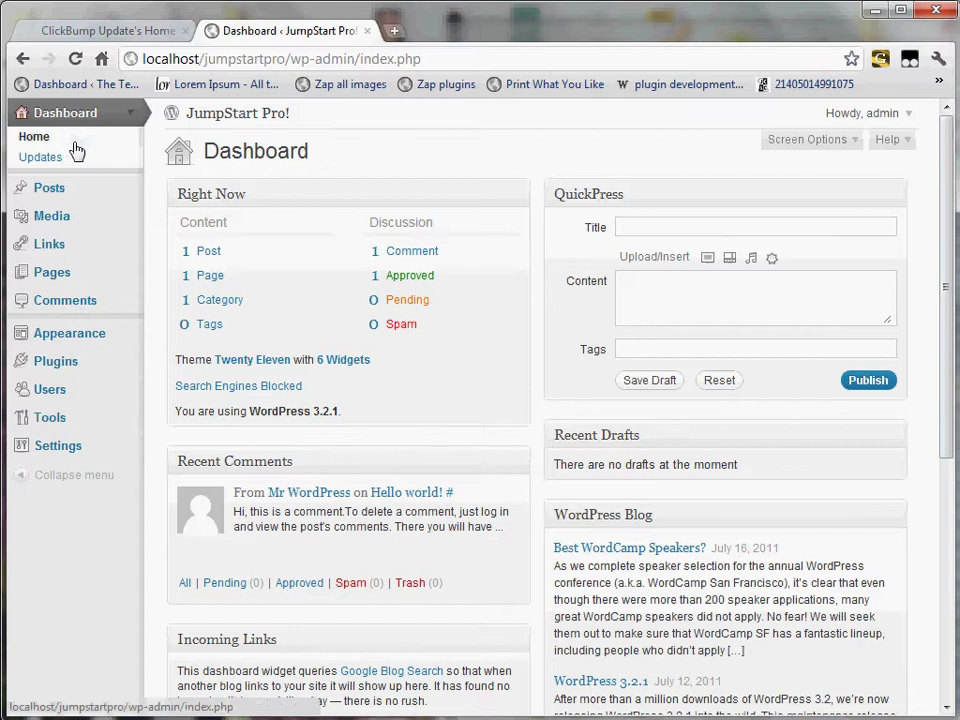
right_click(230, 116)
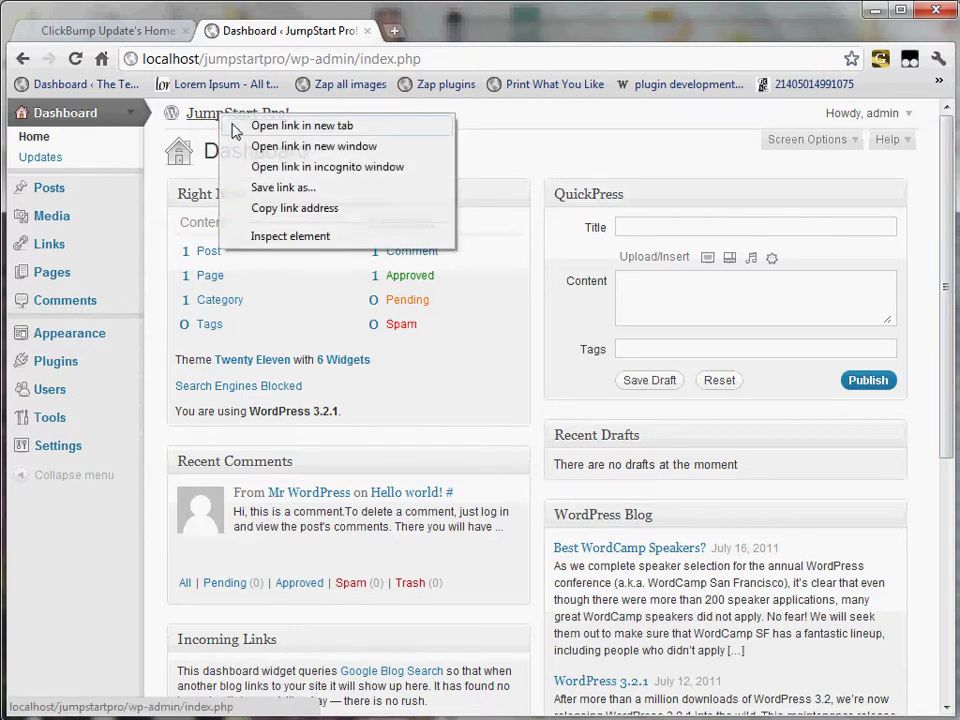
click(236, 128)
click(480, 36)
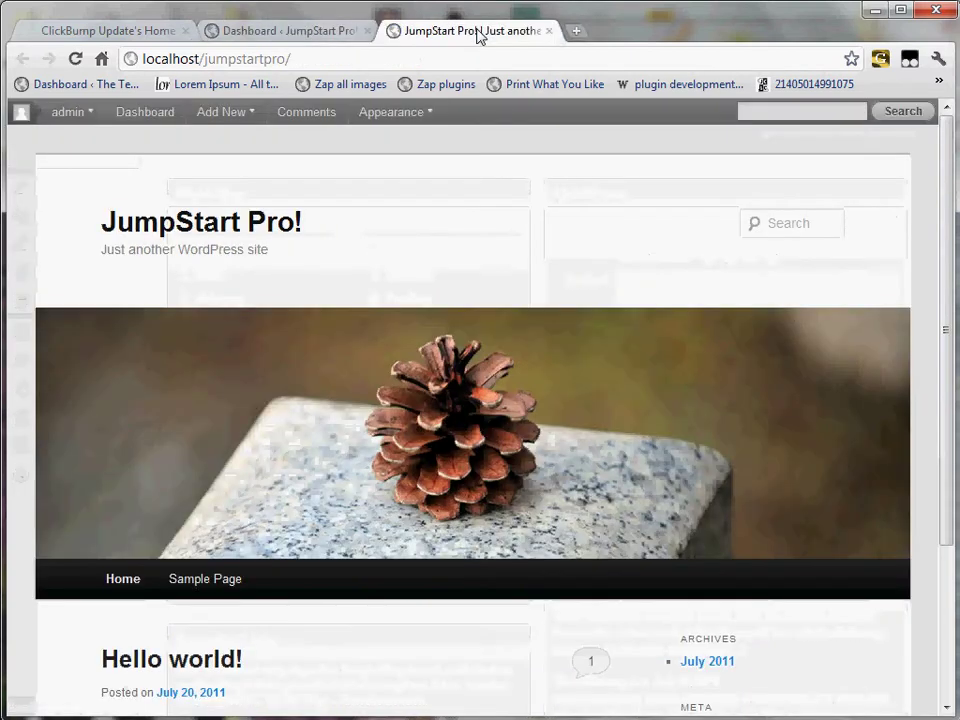
drag(945, 178, 949, 429)
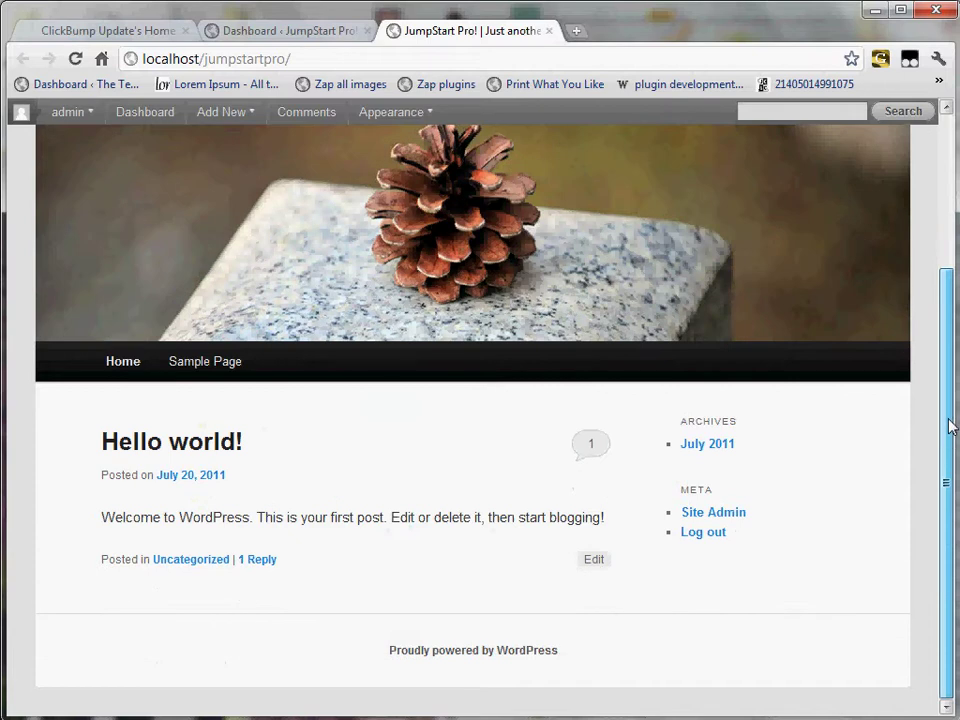
scroll(710, 410, up, 3)
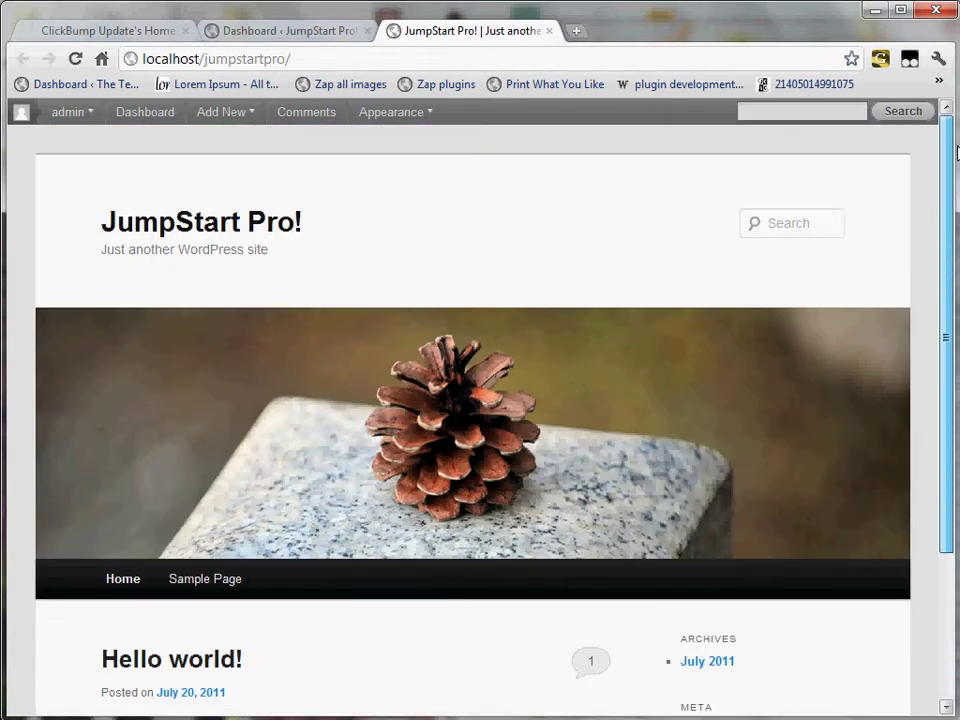
click(290, 34)
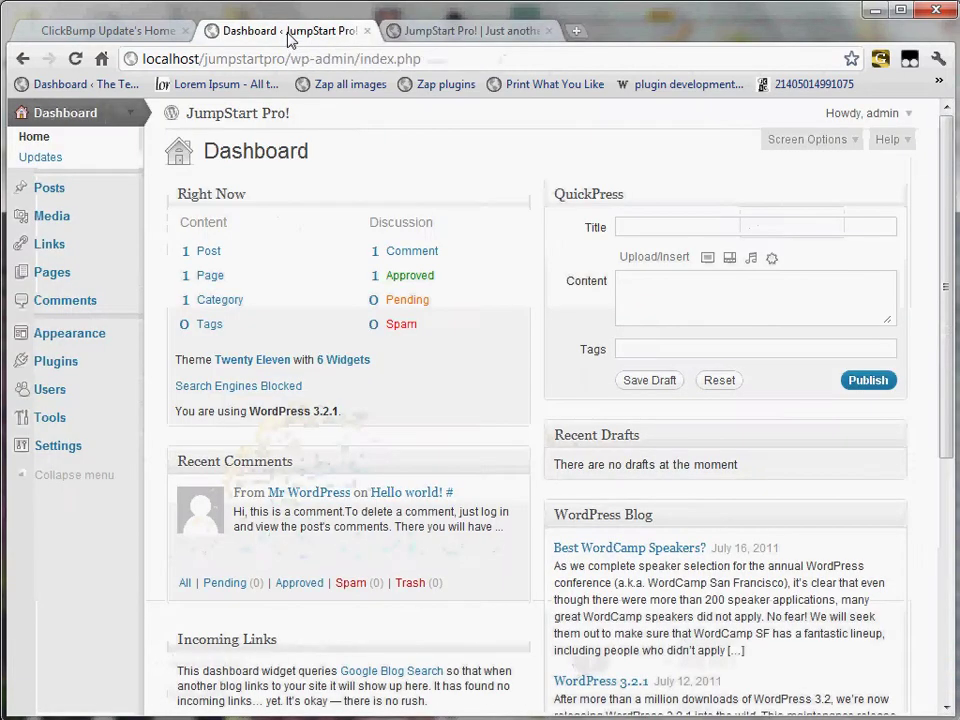
Select jumpstart-pro.zip as the file on the Plugins > Add New > Upload form.
click(110, 369)
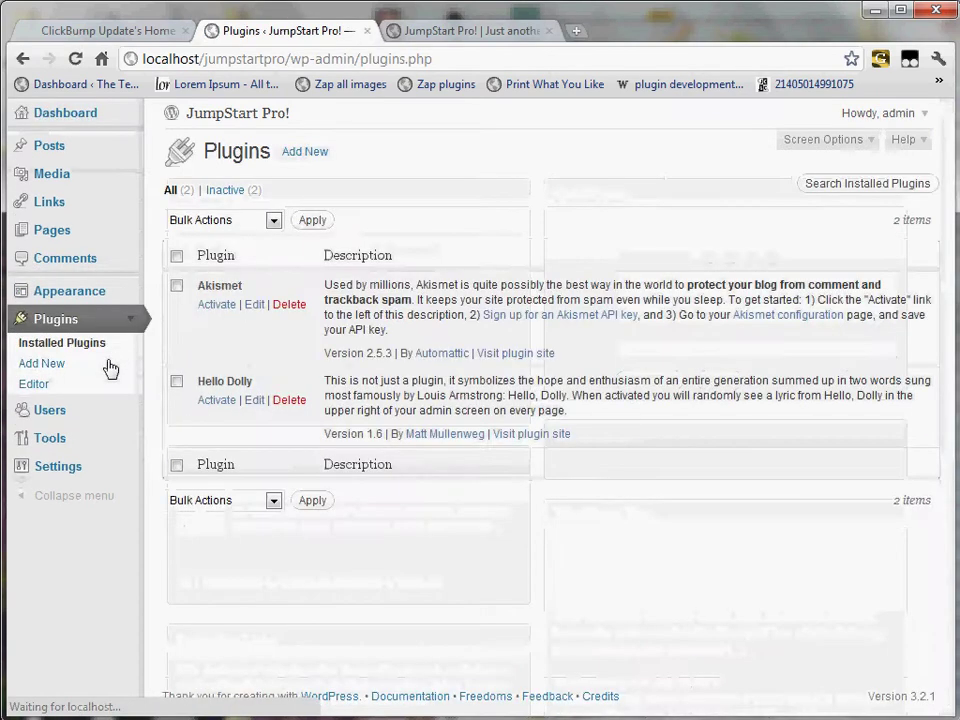
click(294, 162)
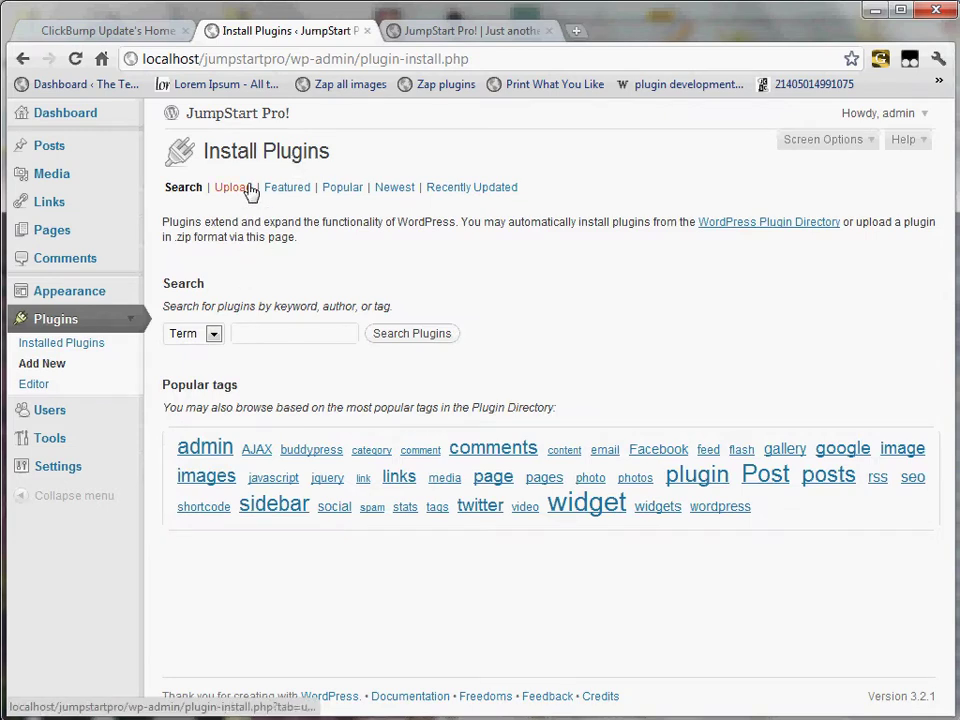
click(248, 189)
click(207, 302)
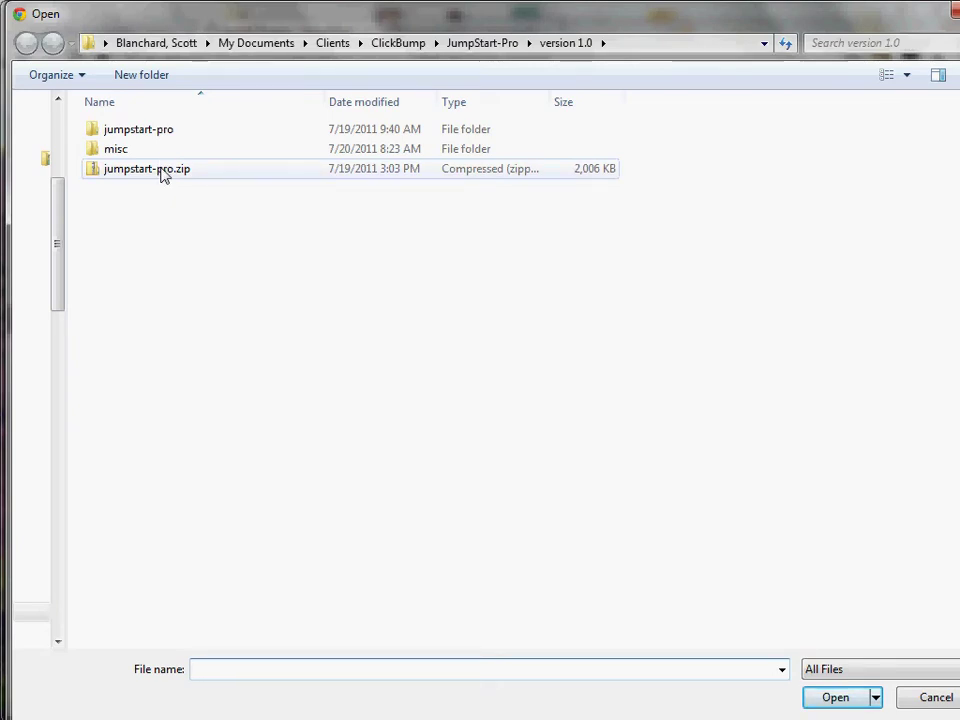
double_click(163, 172)
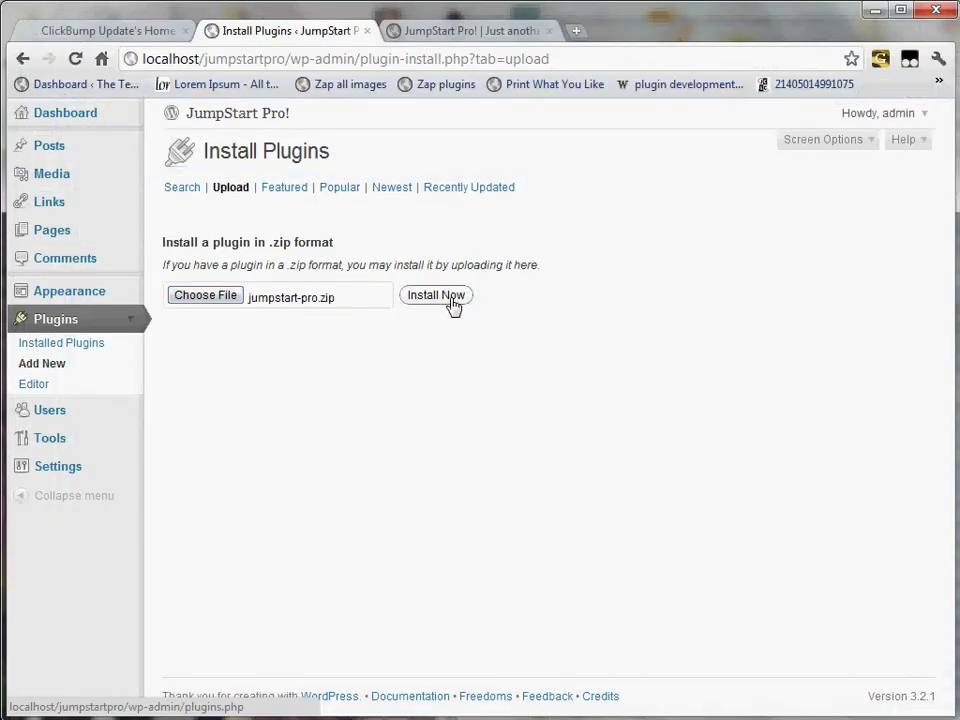
Install the uploaded jumpstart-pro.zip and activate ClickBump JumpStart Pro!
click(452, 300)
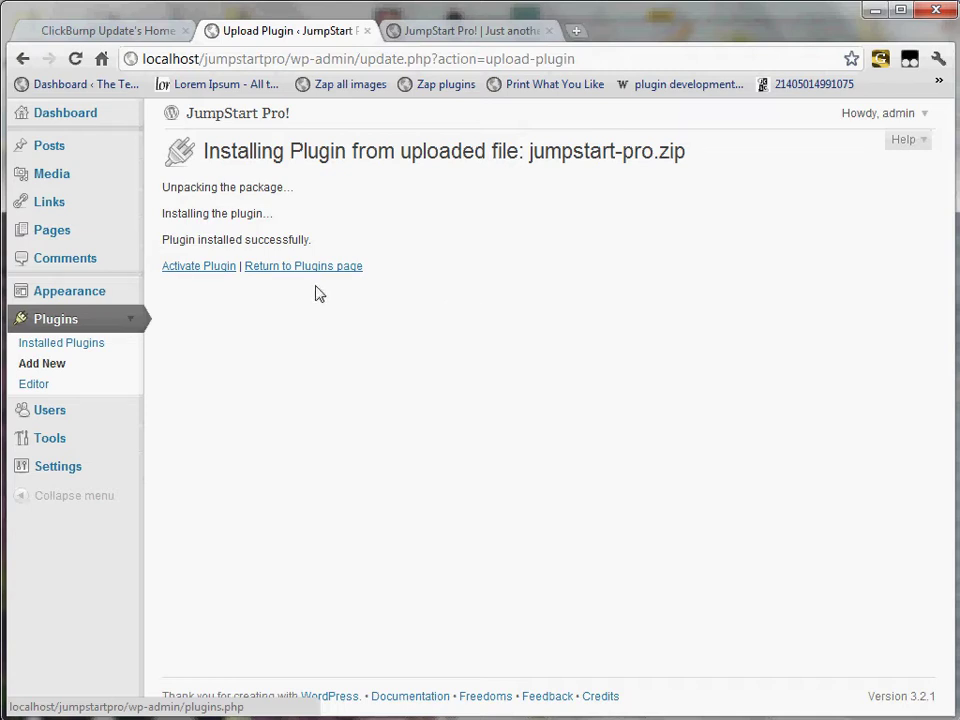
click(226, 271)
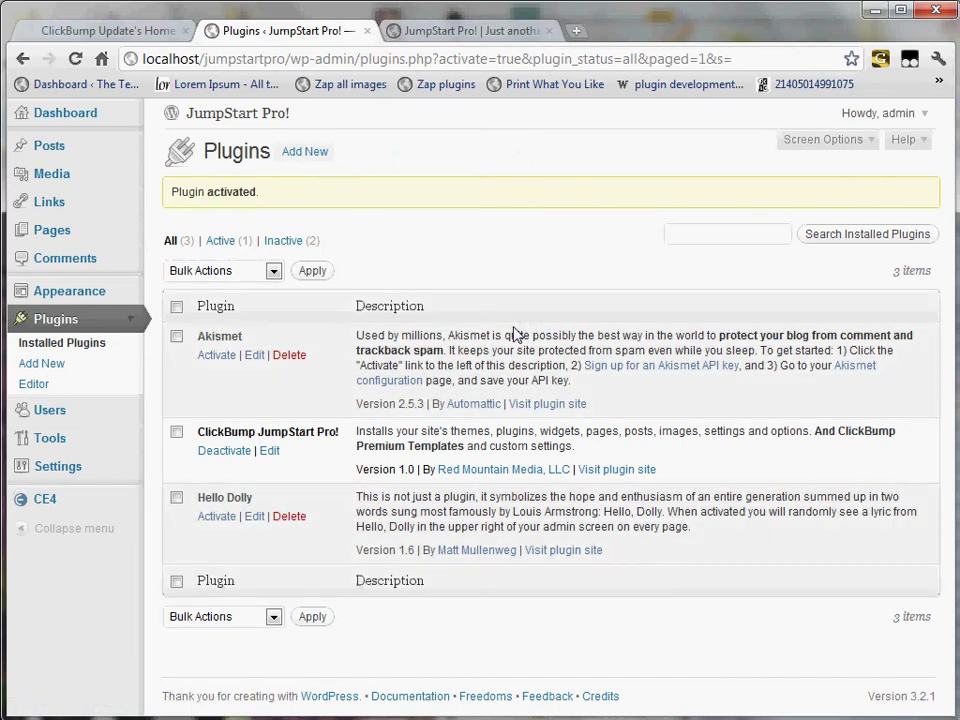
Deactivate ClickBump JumpStart Pro! and confirm 'Yes, Delete these files'.
click(246, 452)
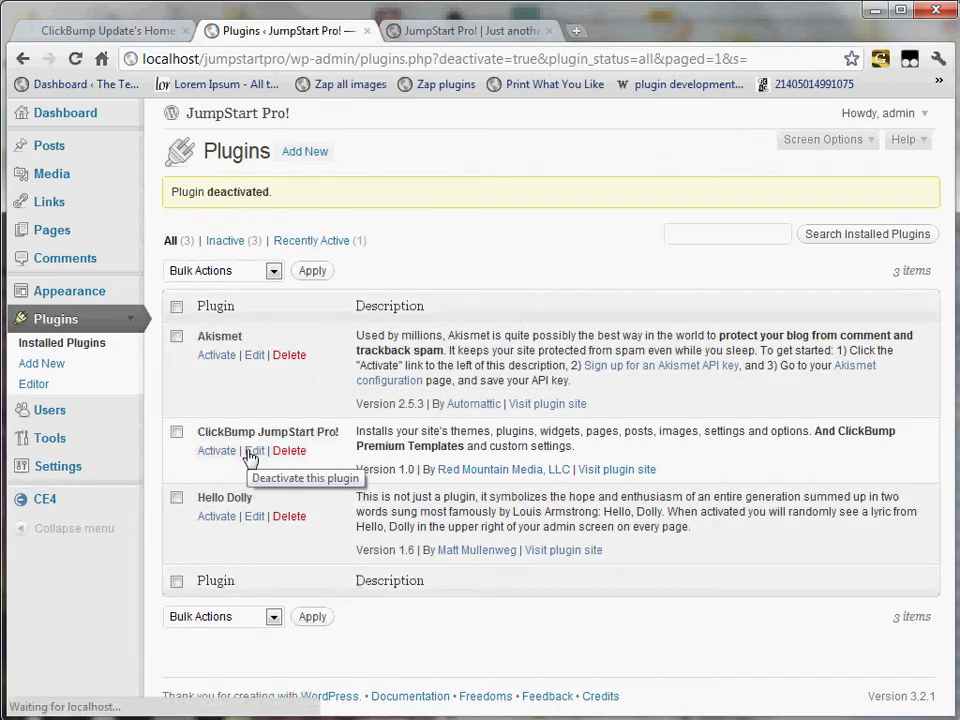
click(287, 452)
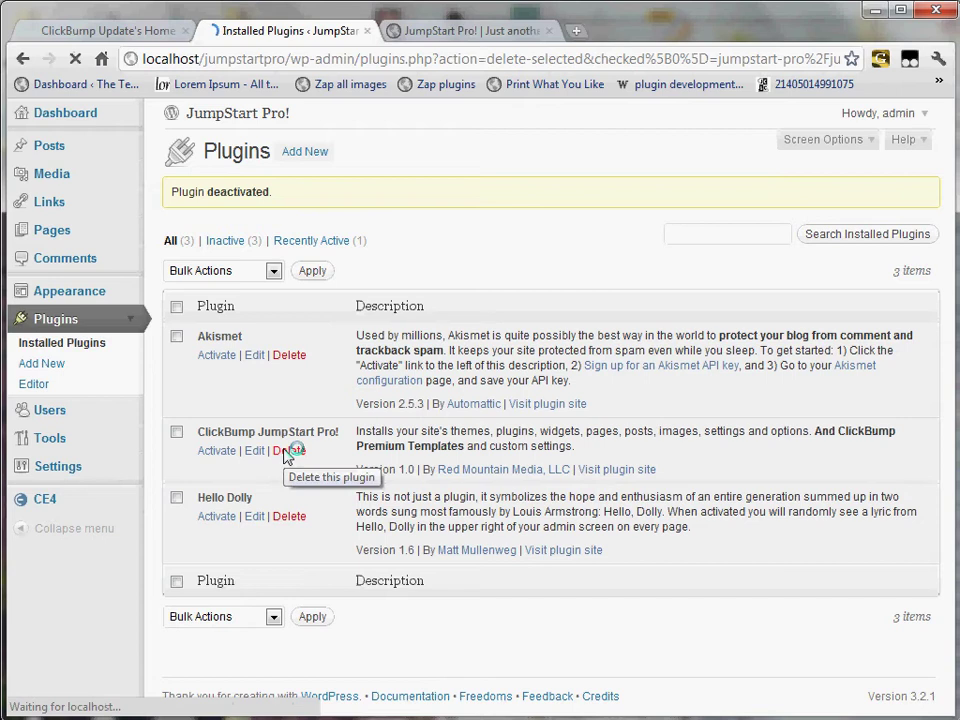
click(270, 278)
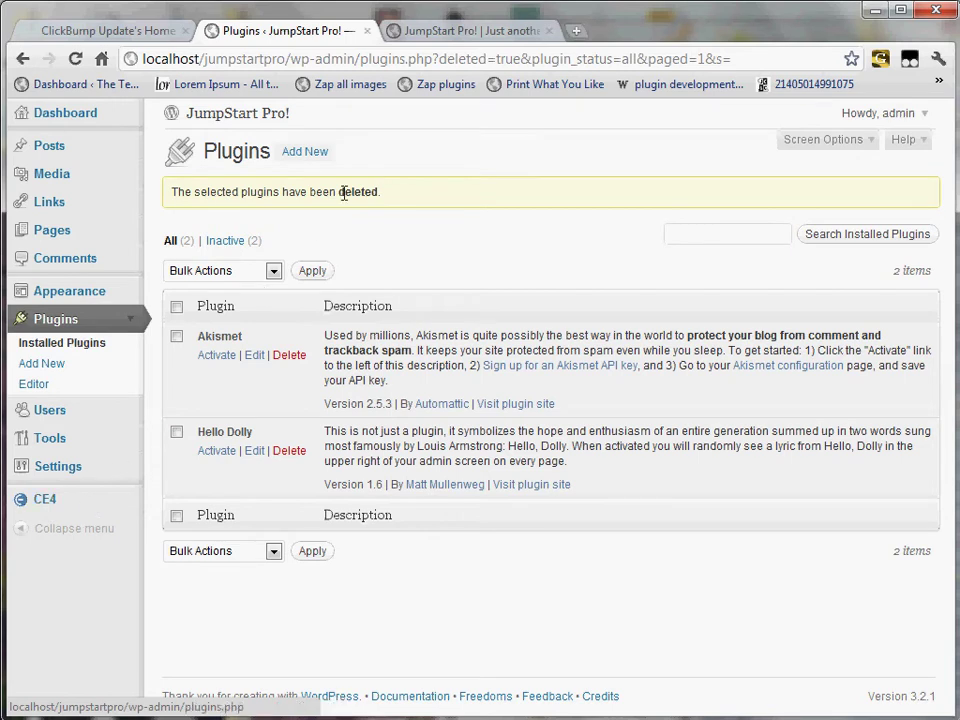
Reload the site's front page with F5 and scroll through the new CE4 design.
click(441, 36)
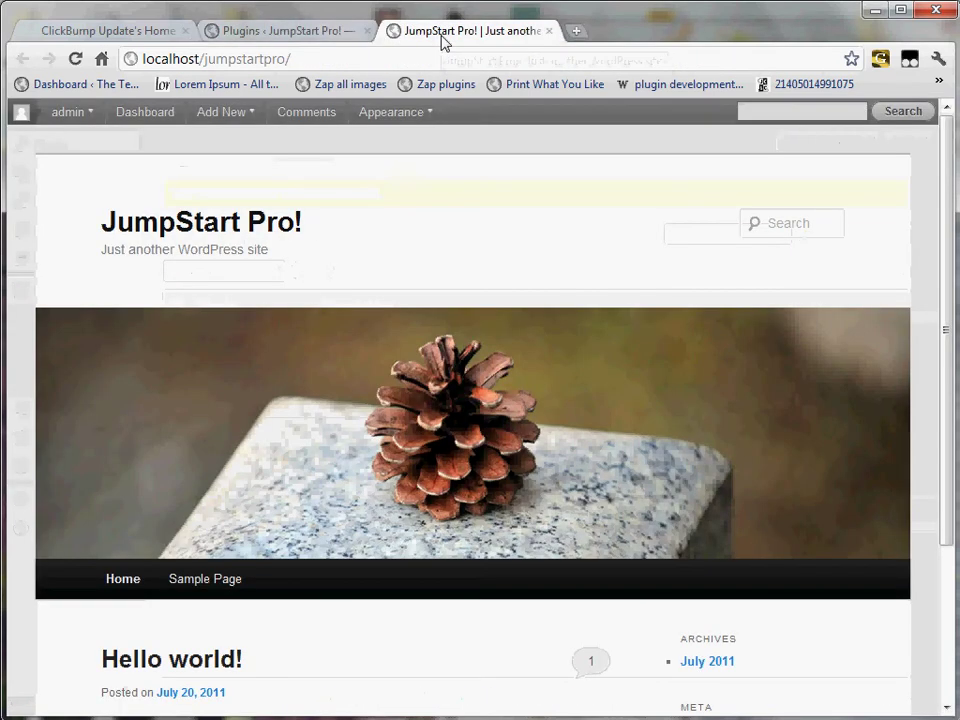
key(F5)
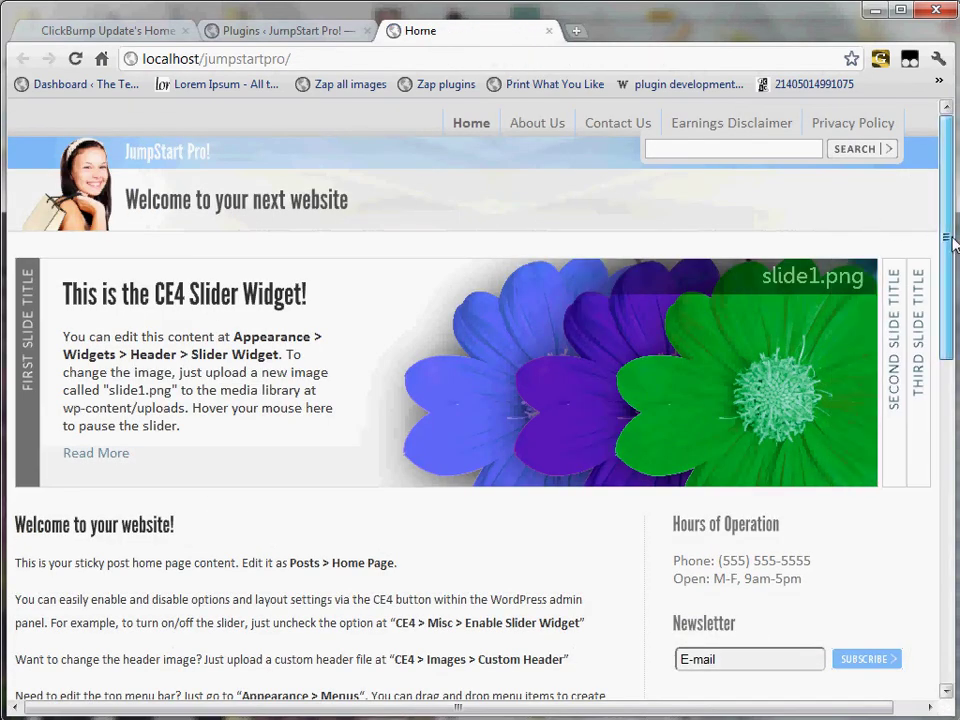
drag(951, 242, 946, 570)
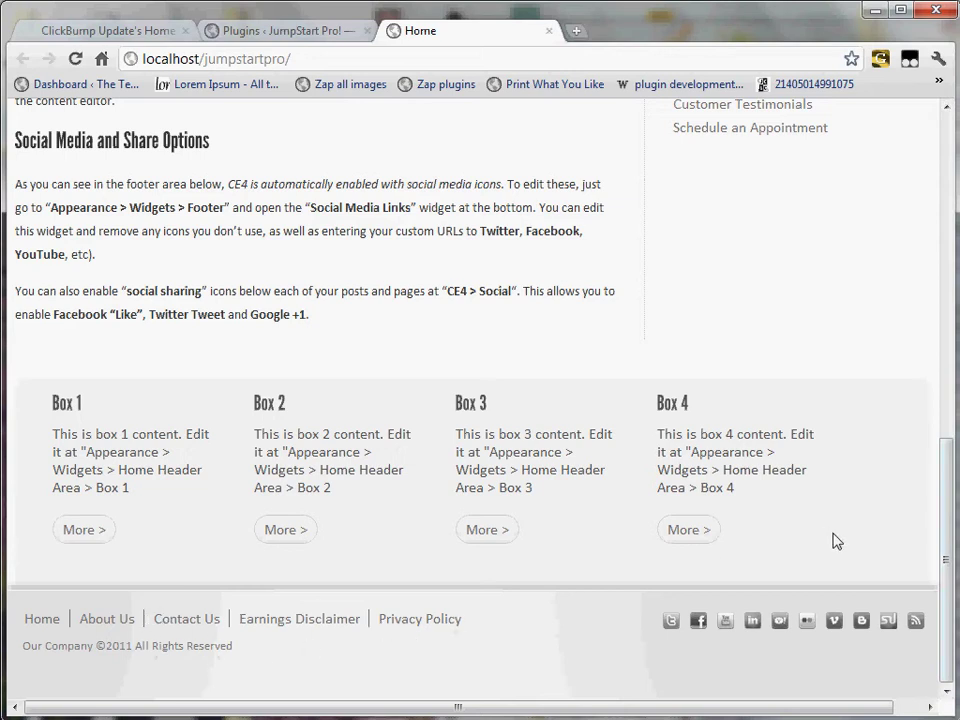
drag(953, 512, 949, 246)
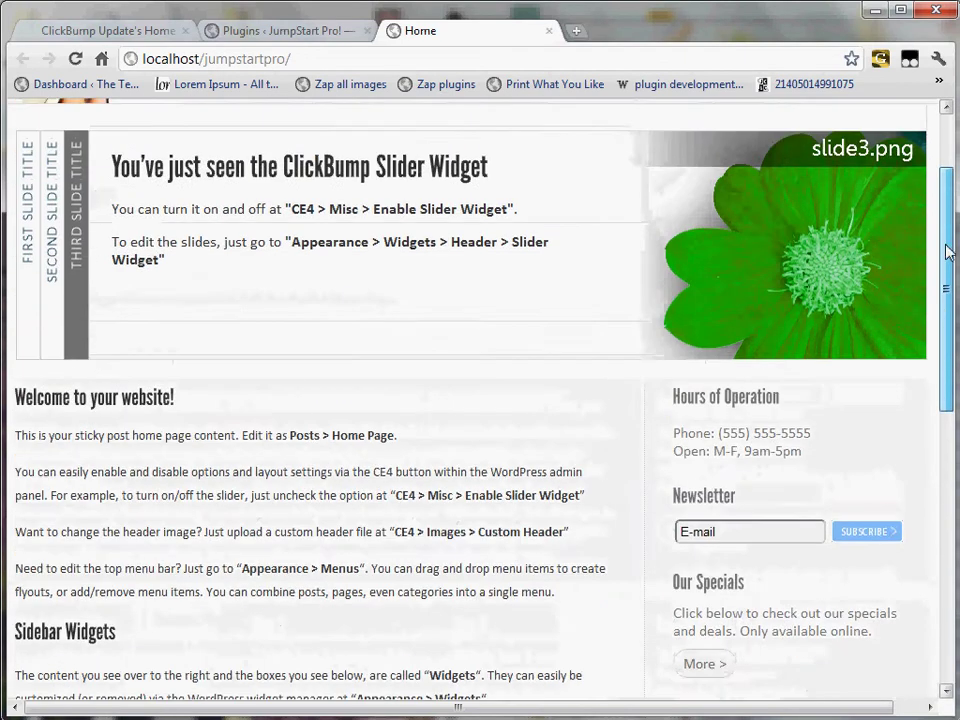
click(778, 536)
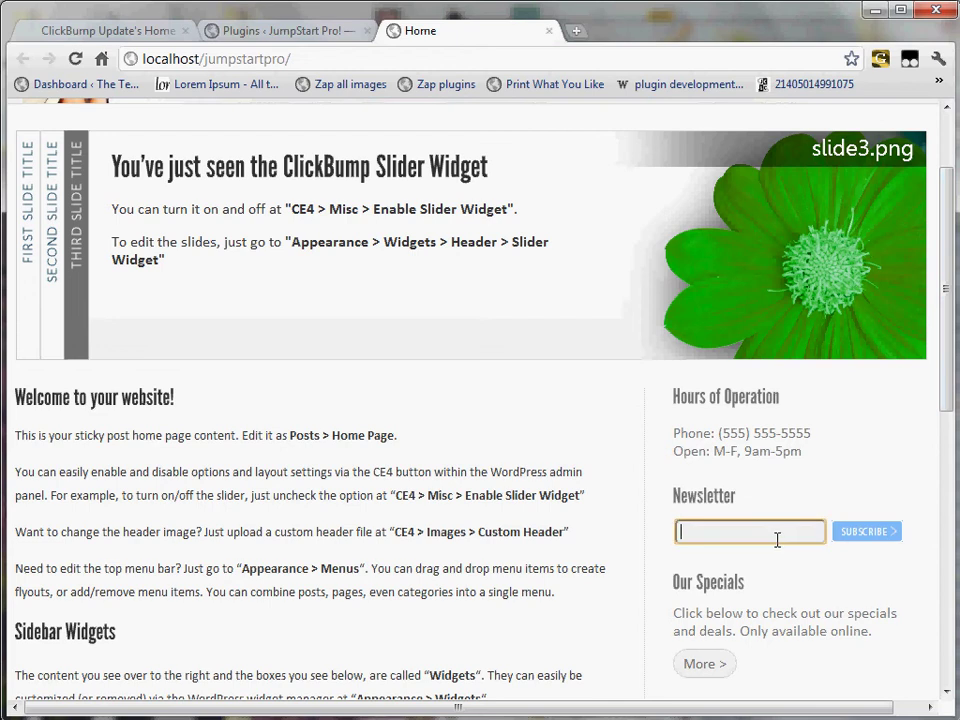
Cycle the front-page slider through its second and third slides, then back to the first.
scroll(949, 365, up, 2)
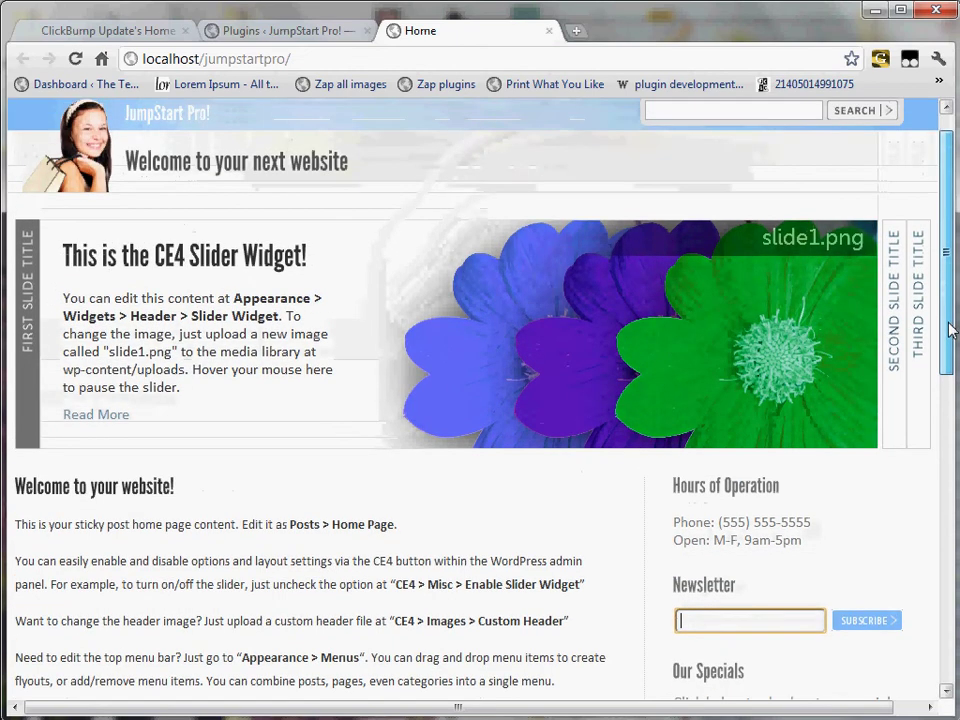
click(891, 347)
click(919, 342)
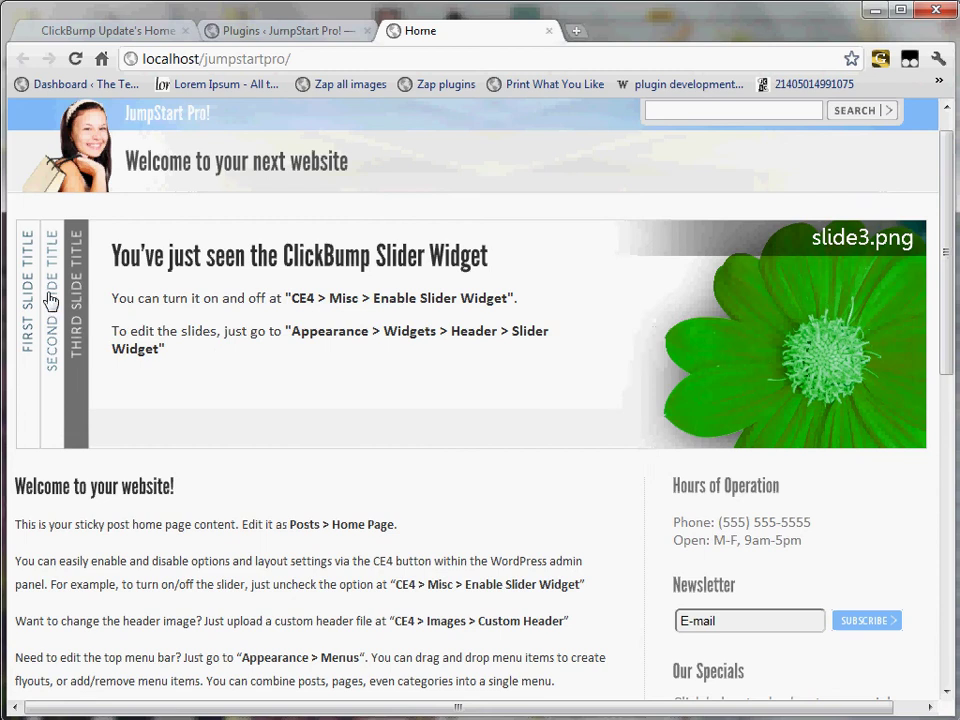
click(34, 307)
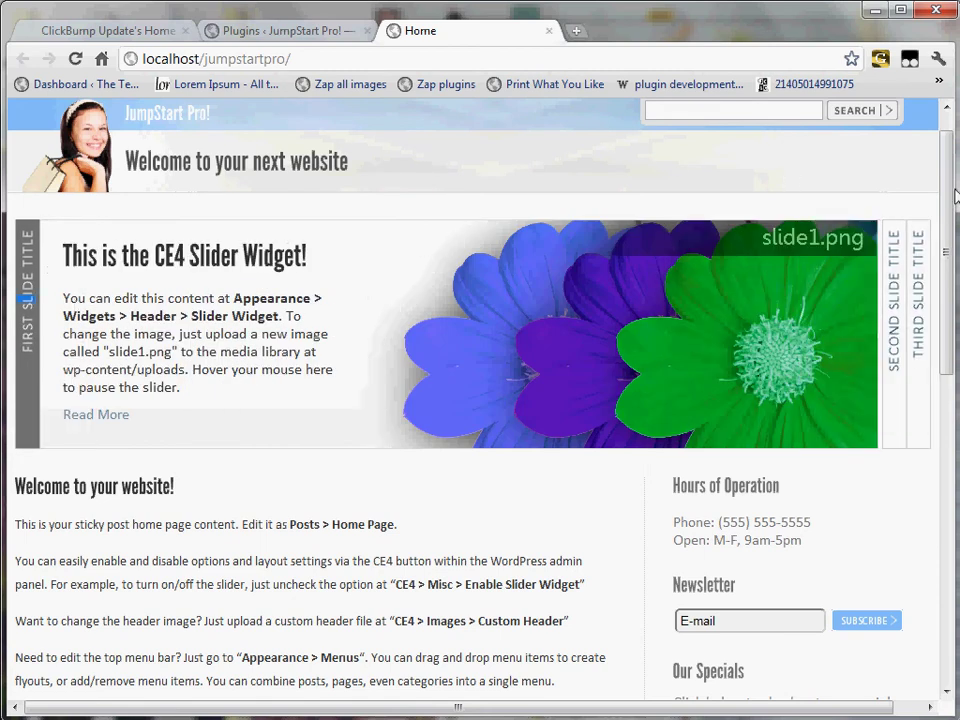
scroll(950, 135, up, 1)
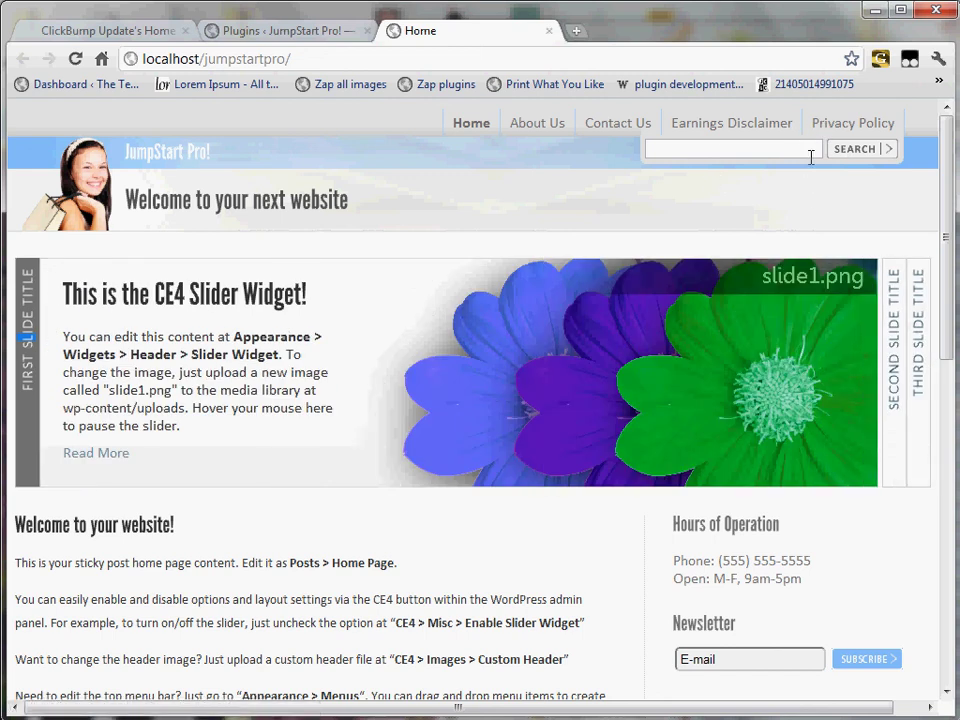
click(811, 157)
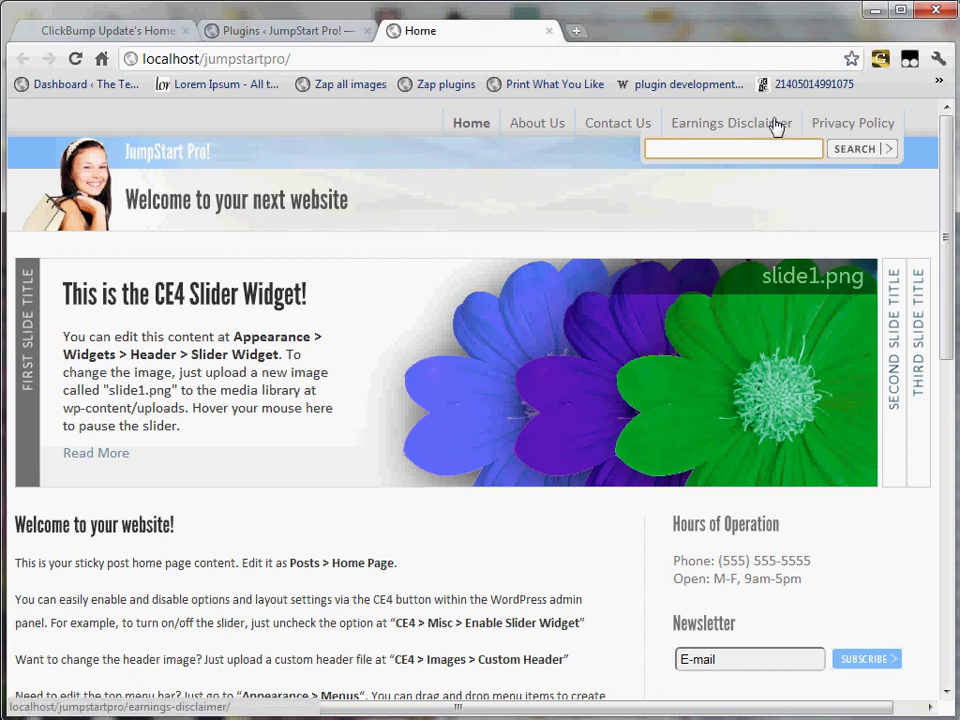
click(775, 127)
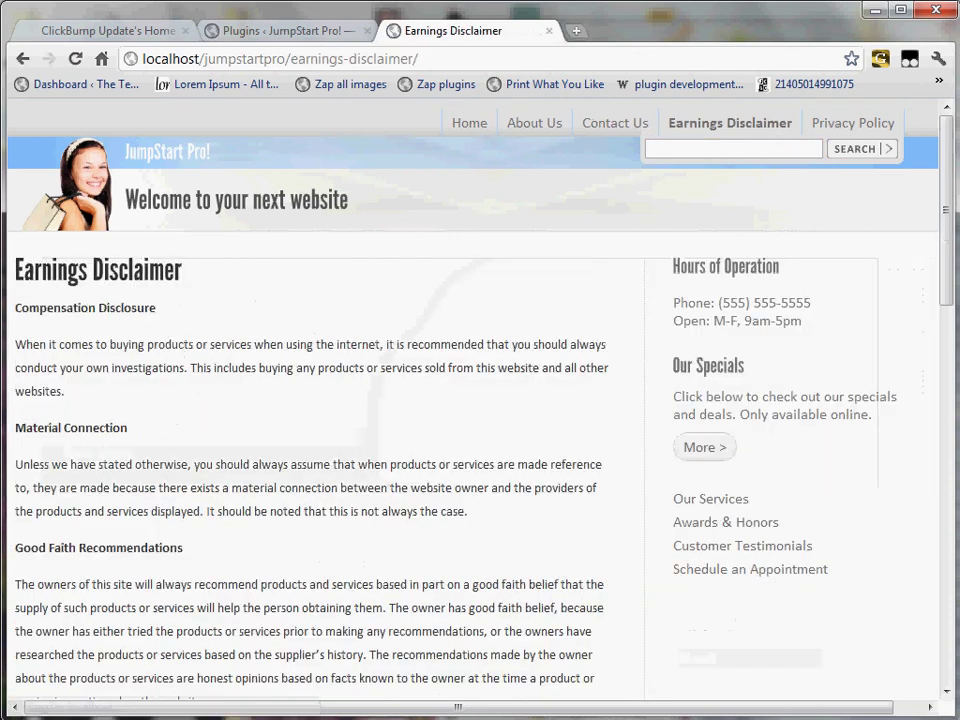
mouse_move(953, 195)
mouse_down()
mouse_move(949, 268)
mouse_move(953, 190)
mouse_up()
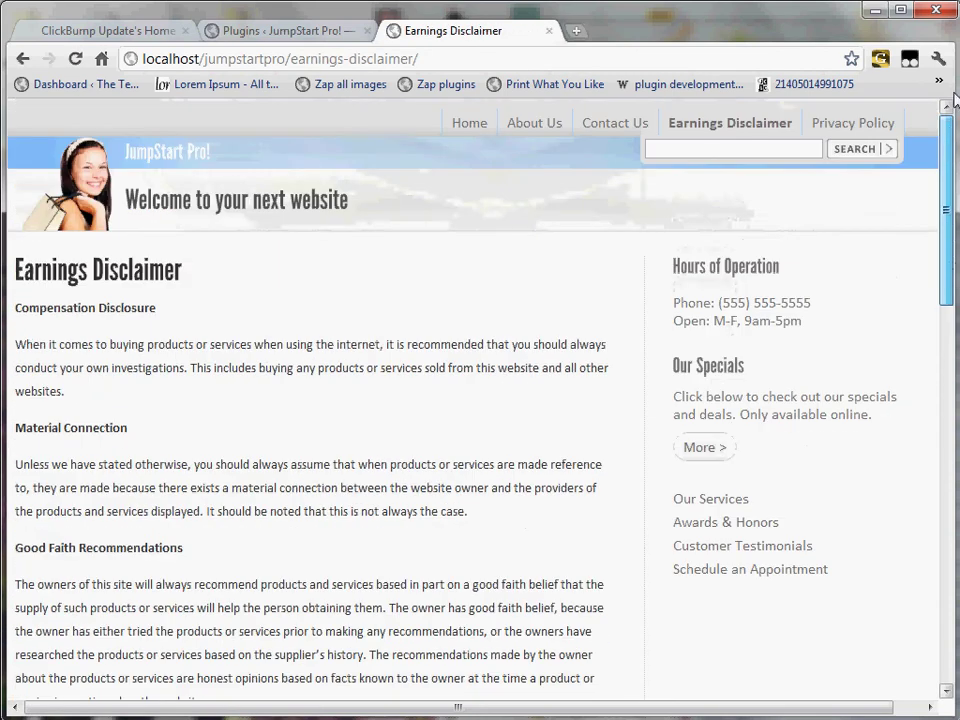
click(863, 128)
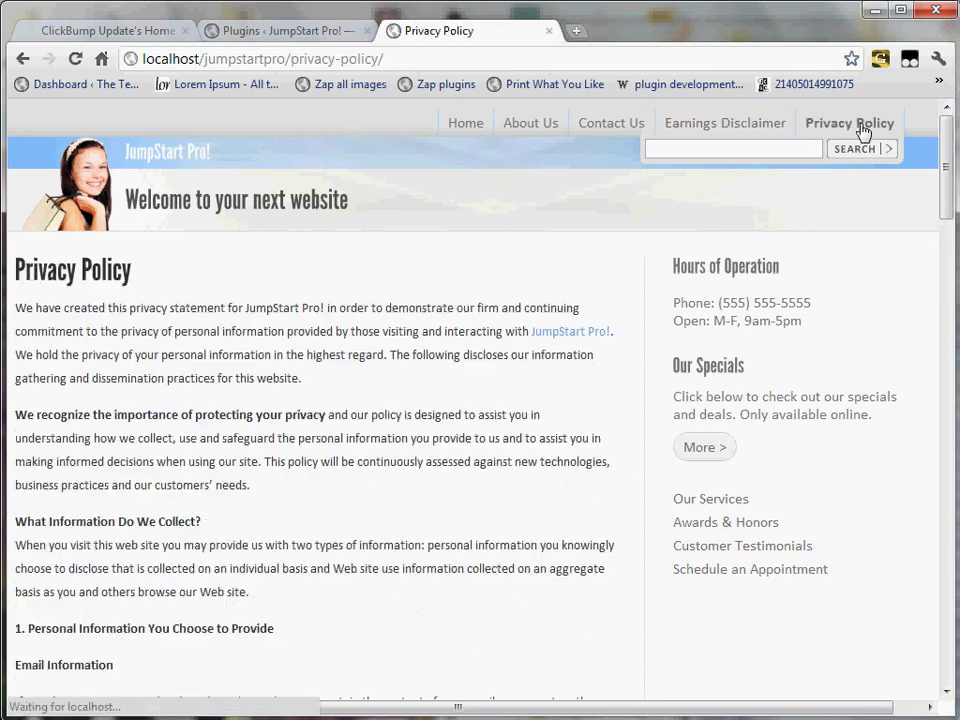
mouse_move(944, 155)
mouse_down()
mouse_move(944, 240)
mouse_move(944, 150)
mouse_up()
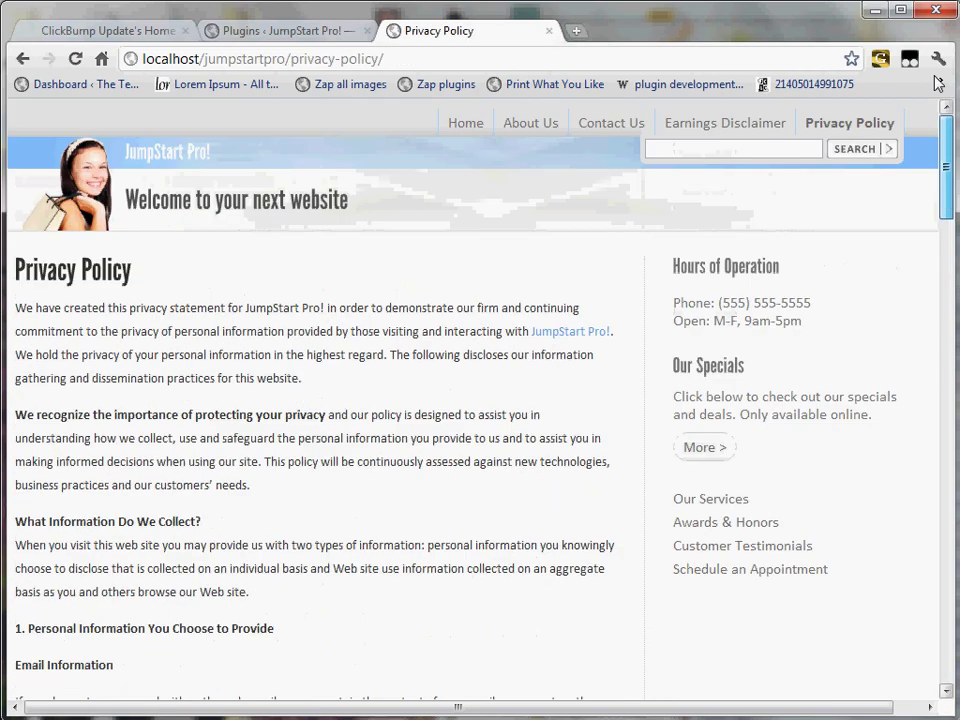
click(467, 125)
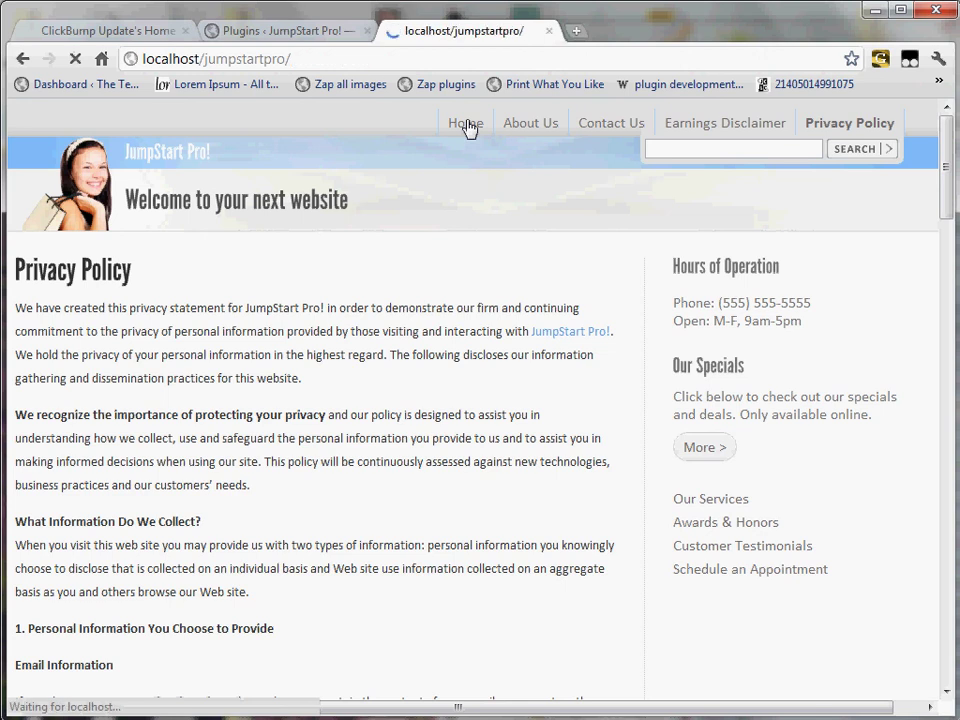